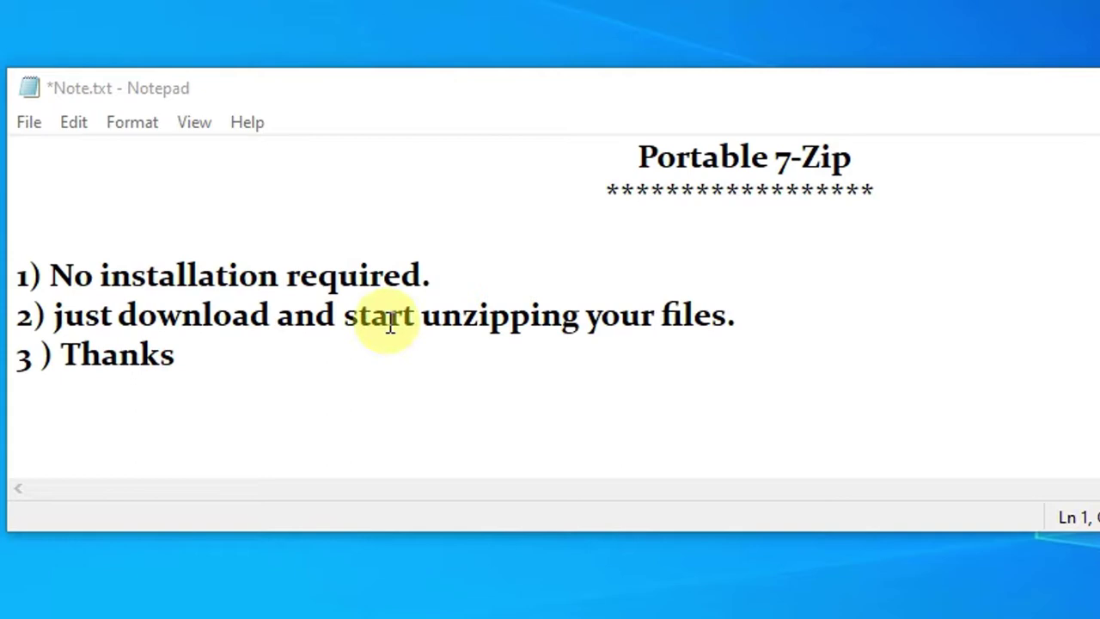
# Highlight the Portable 7-Zip title, then begin a Windows search for 'chro'.
pyautogui.moveTo(634, 155); pyautogui.dragTo(897, 132)
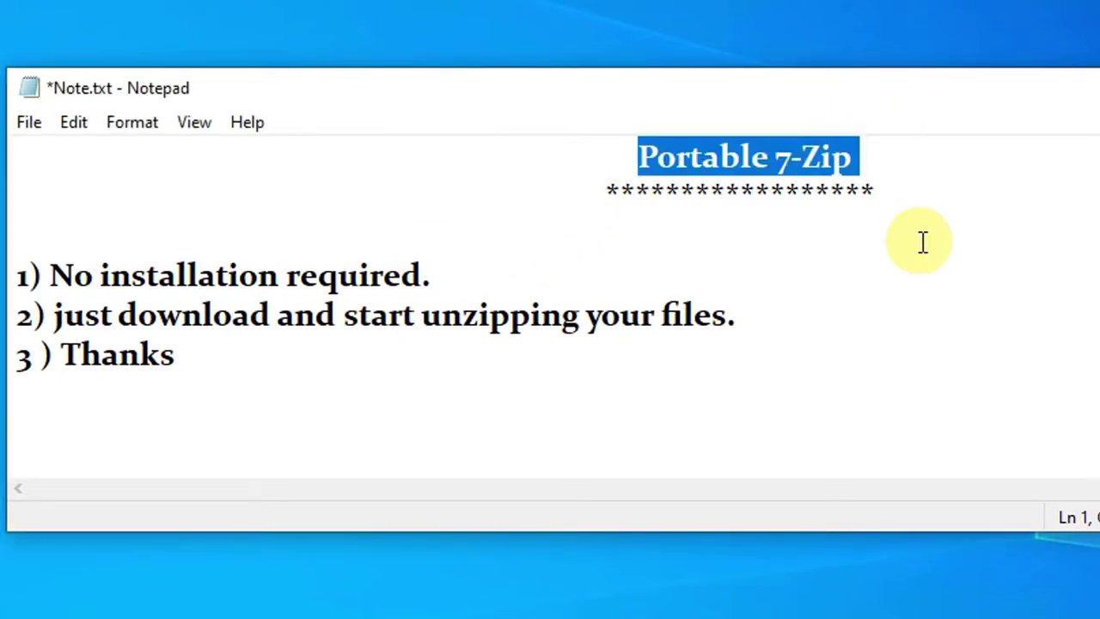
pyautogui.click(805, 243)
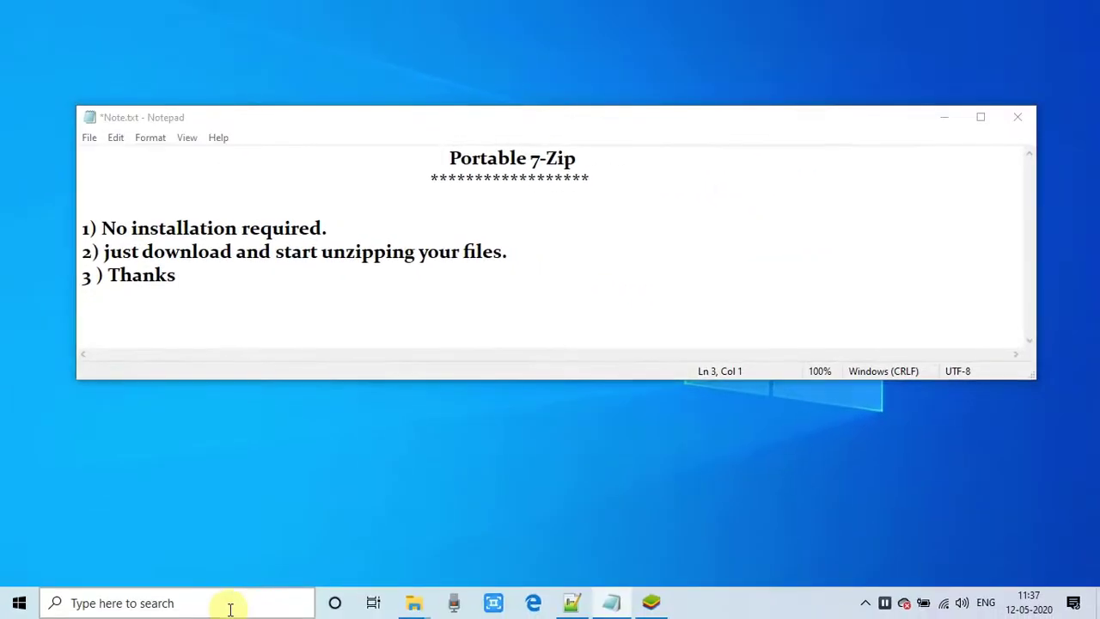
pyautogui.click(226, 605)
pyautogui.write('chro')
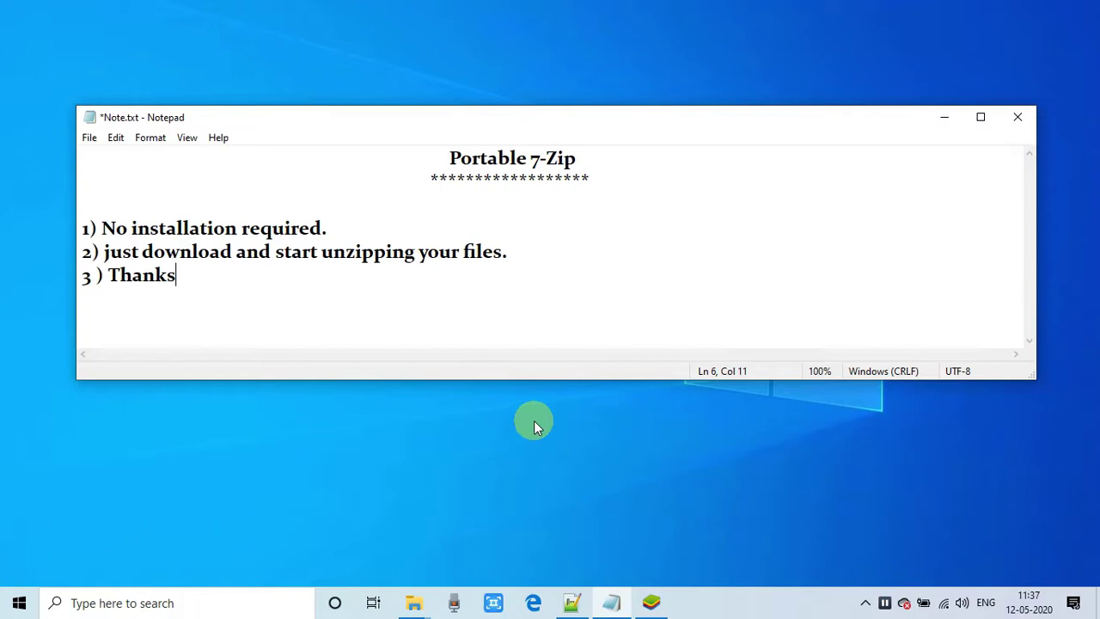
# Launch Google Chrome and search for 'portable 7 zip github'.
pyautogui.click(232, 603)
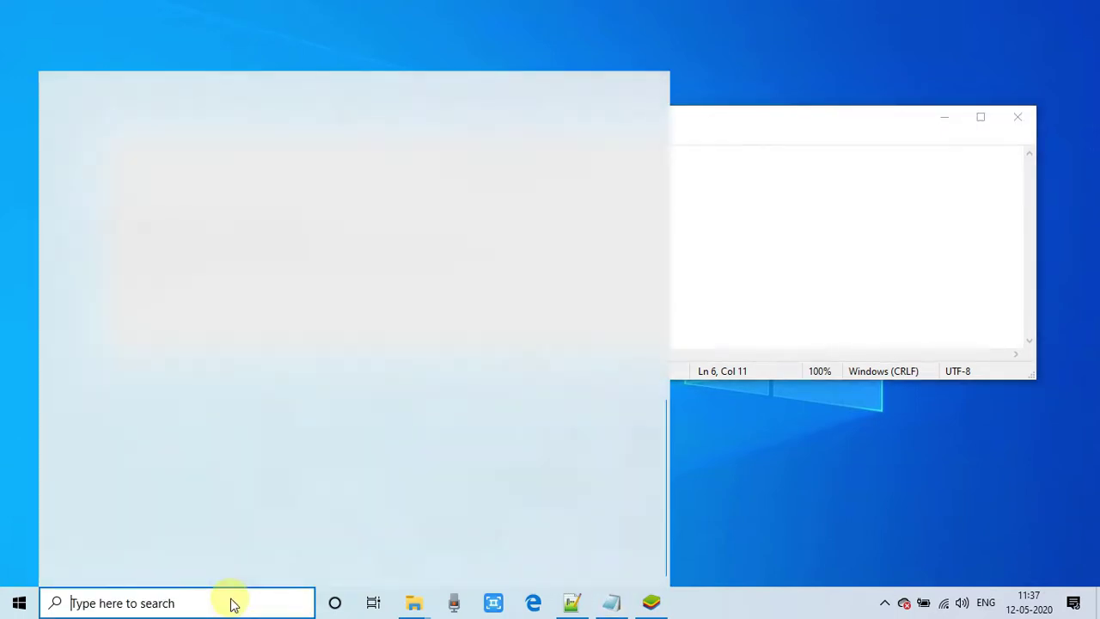
pyautogui.write('chrome')
pyautogui.click(154, 157)
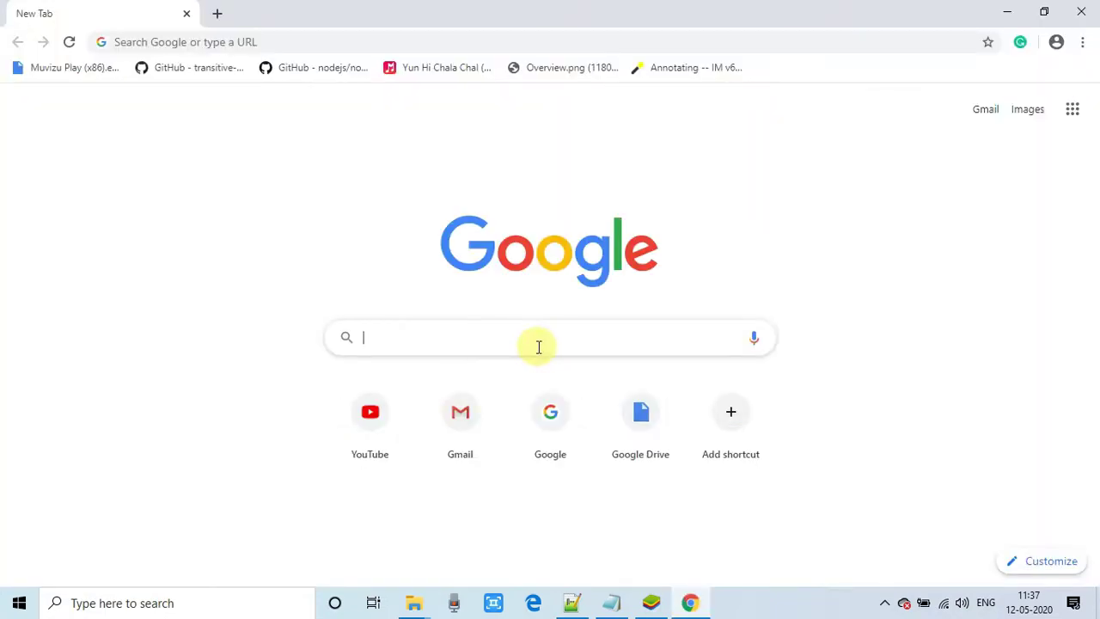
pyautogui.write('portable ')
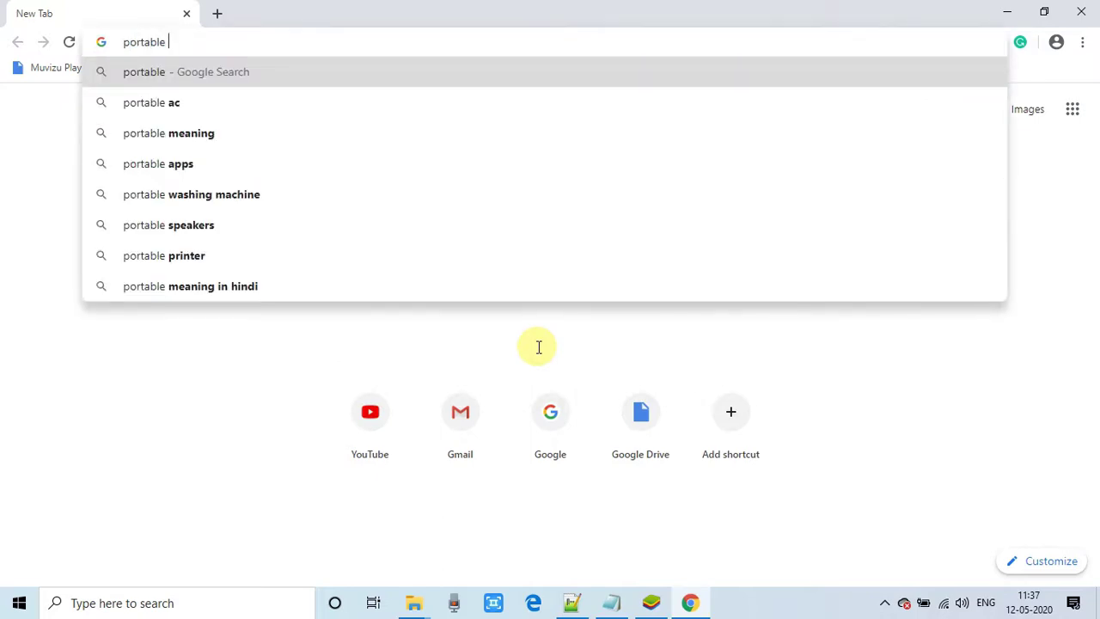
pyautogui.write('7 zip ')
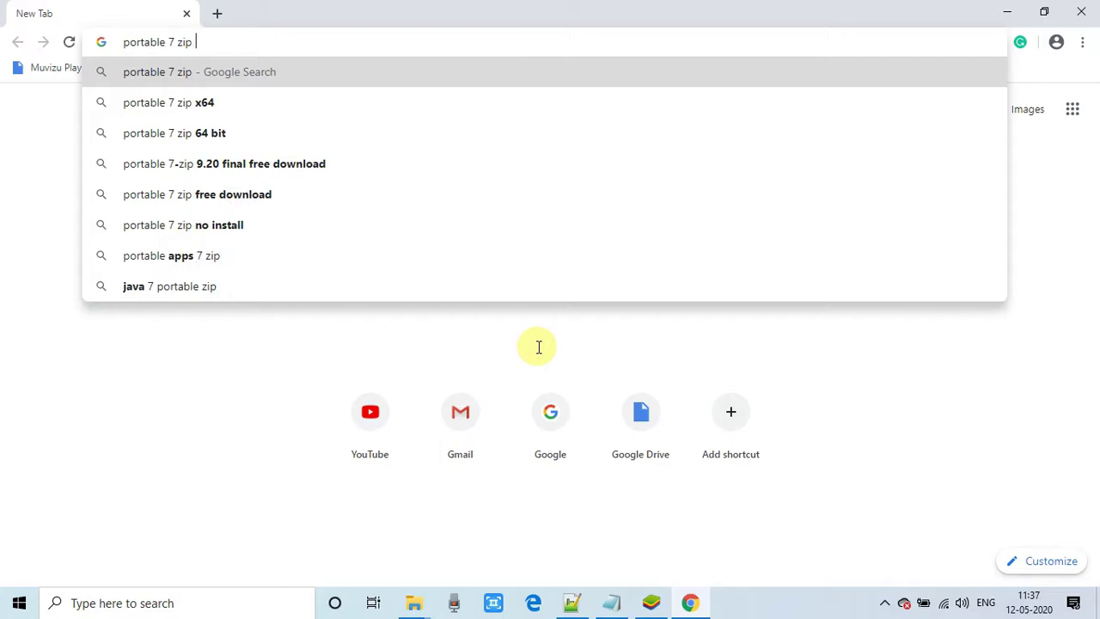
pyautogui.write('github')
pyautogui.press('Return')
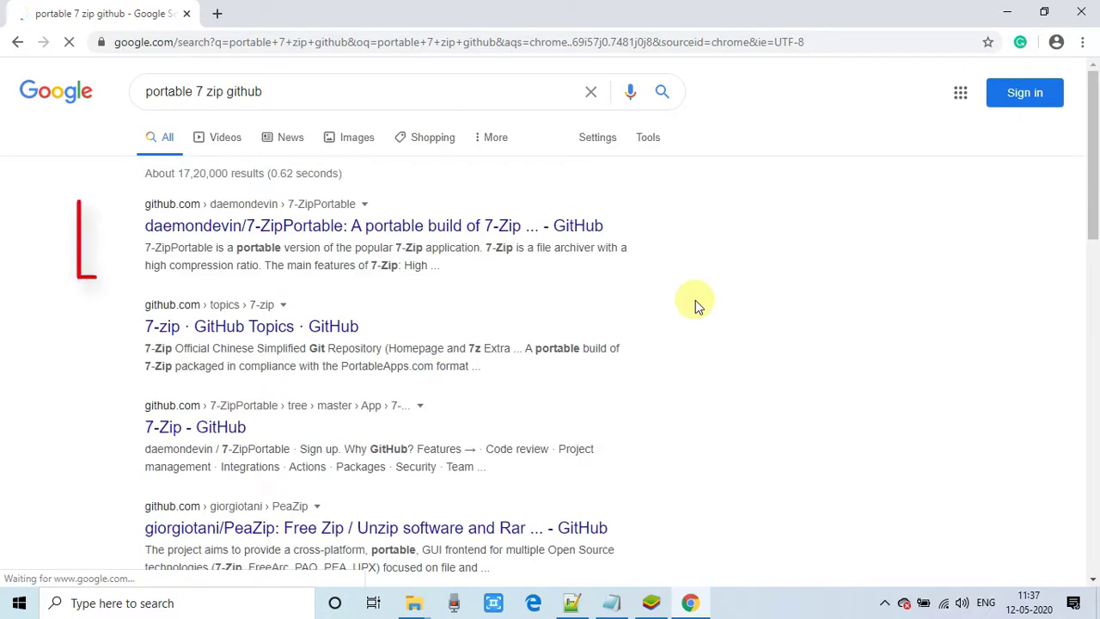
# Open the daemondevin/7-ZipPortable repository in a new tab and download it as ZIP.
pyautogui.middleClick(567, 225)
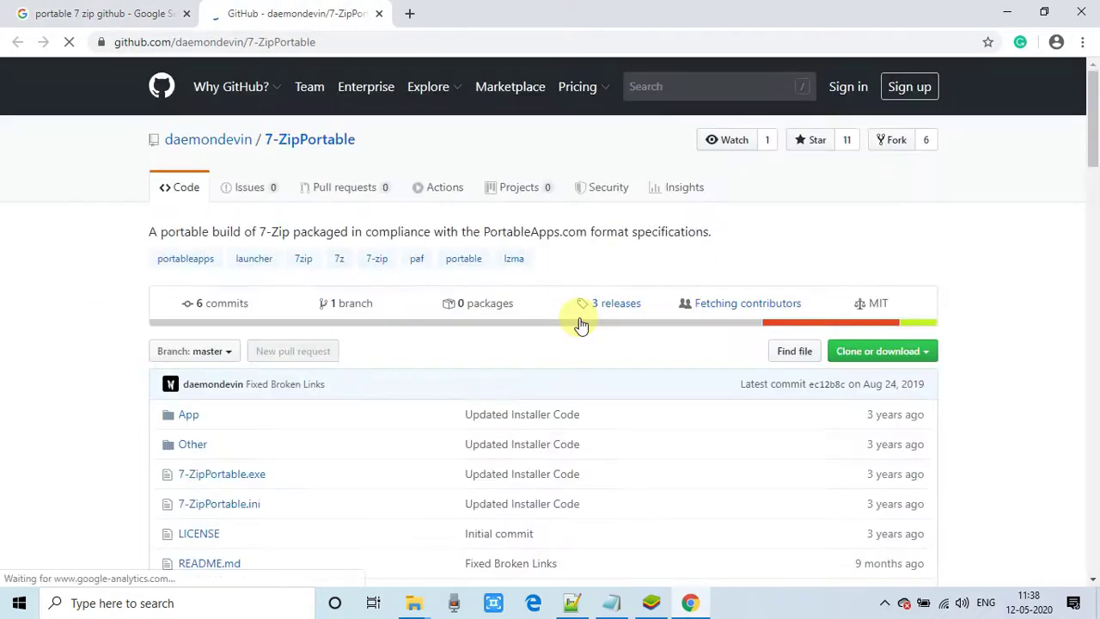
pyautogui.click(183, 50)
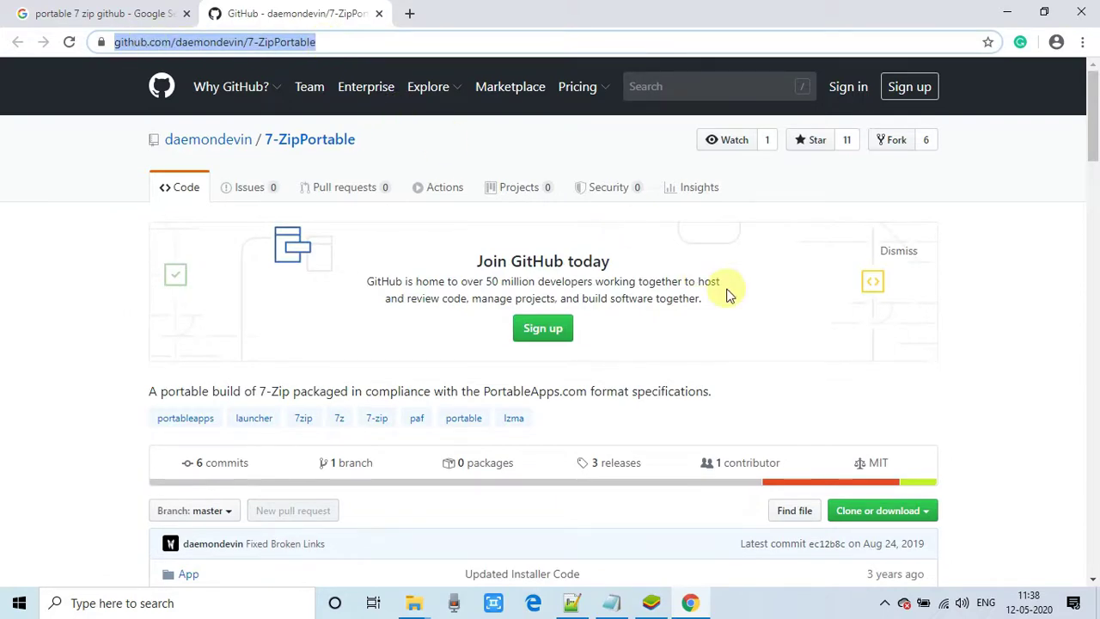
pyautogui.scroll(-3, 1004, 422)
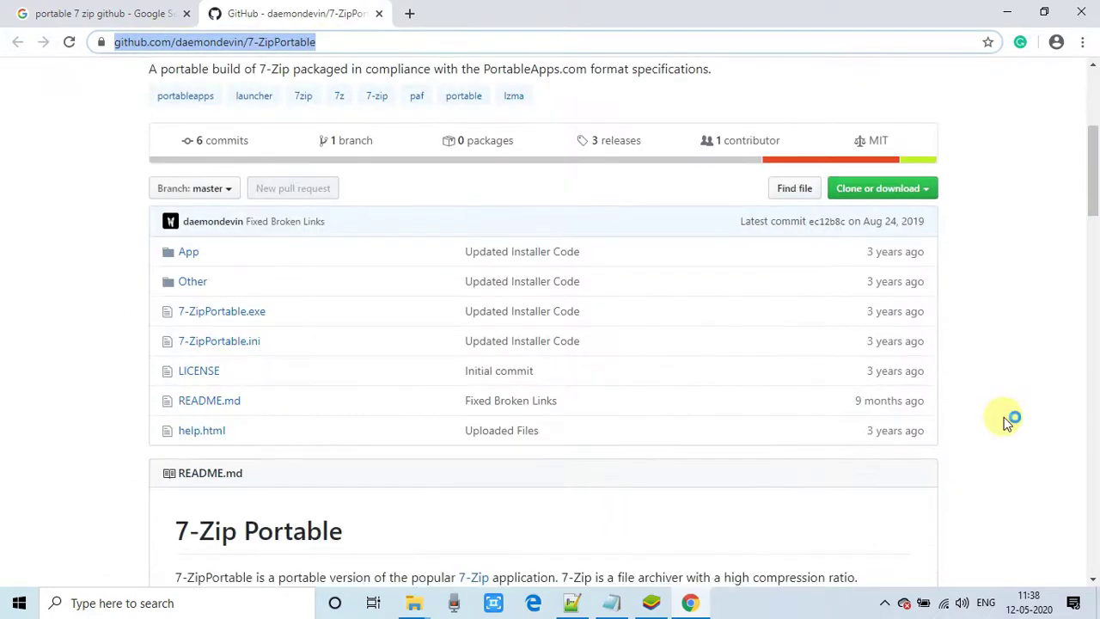
pyautogui.scroll(-1, 993, 491)
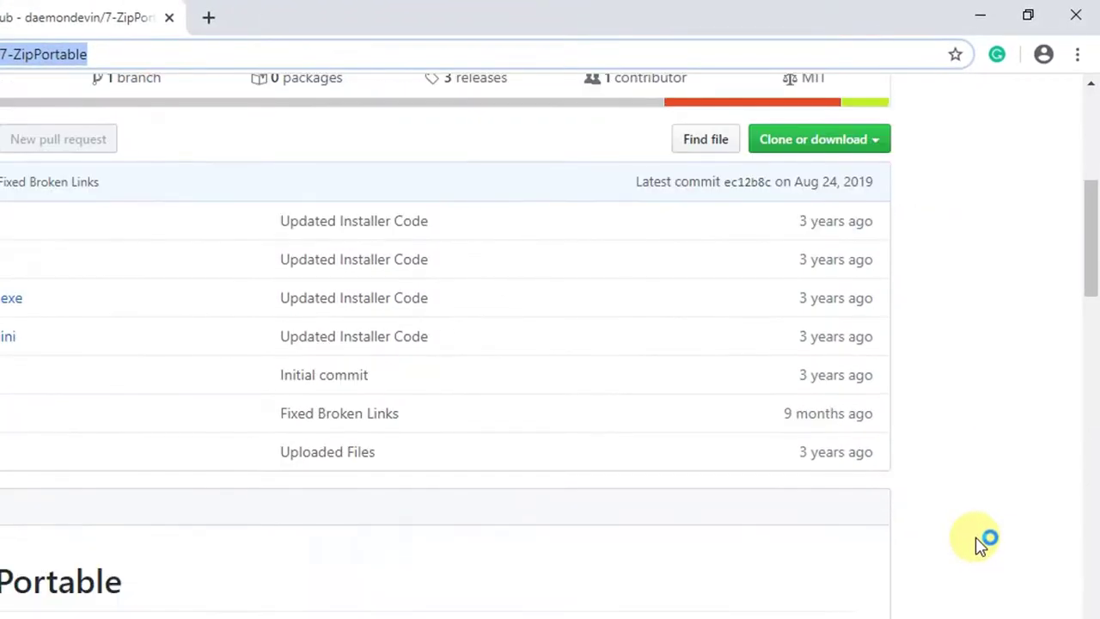
pyautogui.scroll(2, 980, 541)
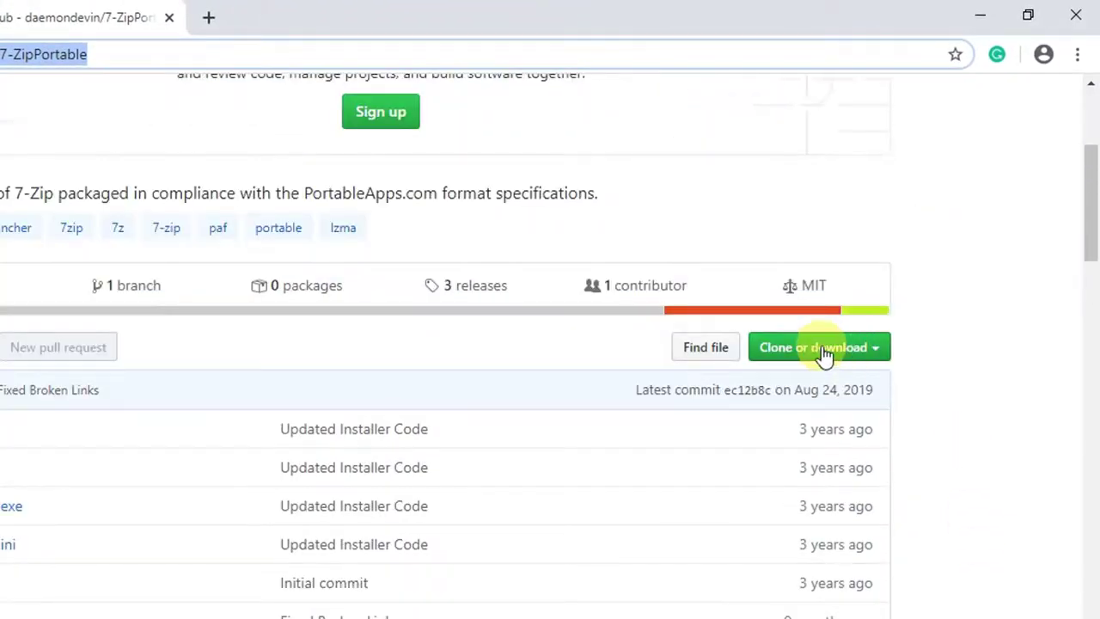
pyautogui.click(875, 348)
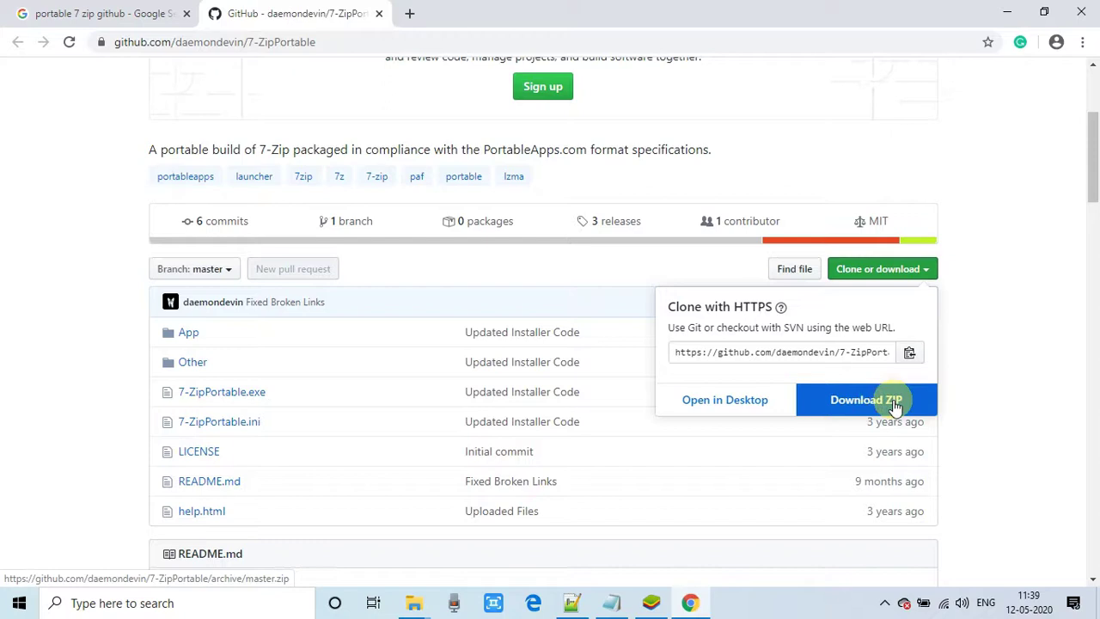
pyautogui.click(891, 404)
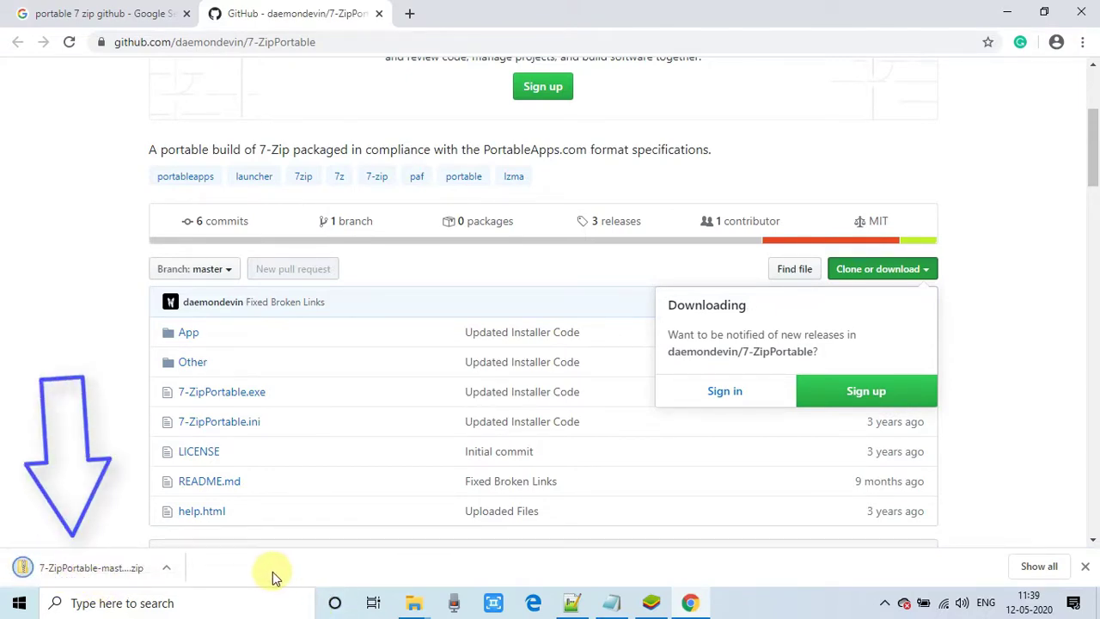
# Show the downloaded 7-ZipPortable-master.zip in the Portable 7-ZIP Explorer window.
pyautogui.click(168, 568)
pyautogui.click(199, 512)
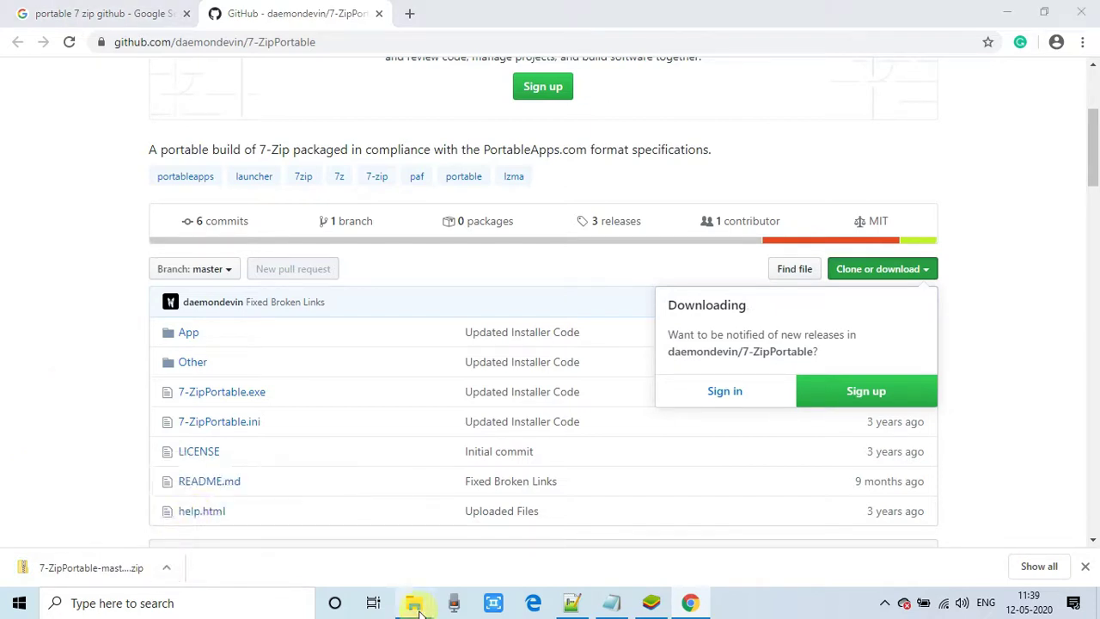
pyautogui.click(414, 603)
pyautogui.click(657, 554)
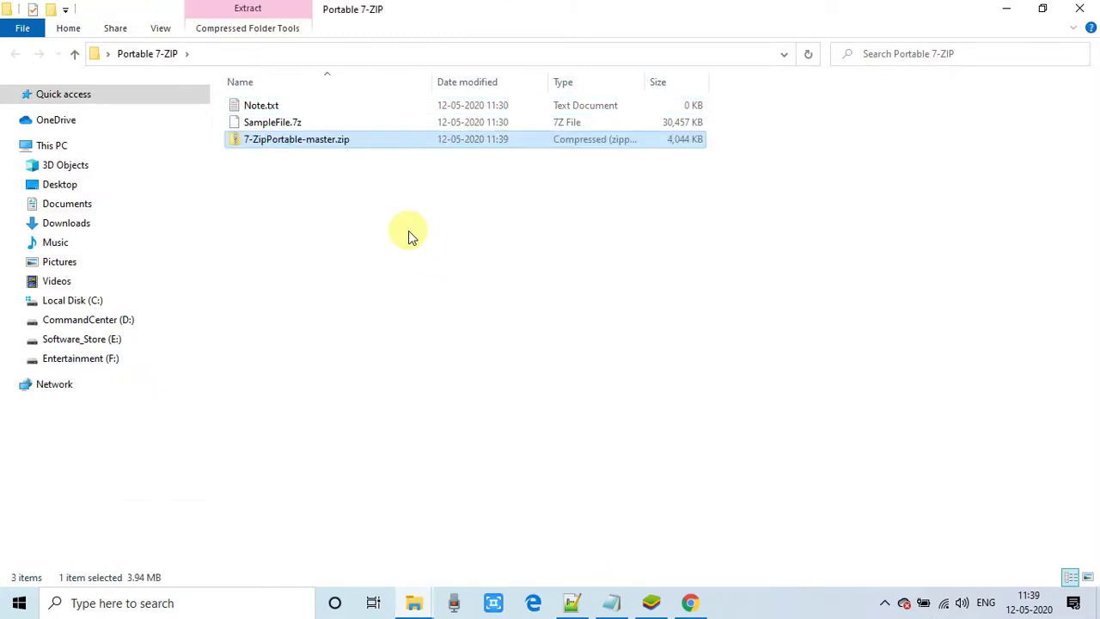
# Extract 7-ZipPortable-master.zip in place with 7-Zip's Extract Here.
pyautogui.rightClick(348, 146)
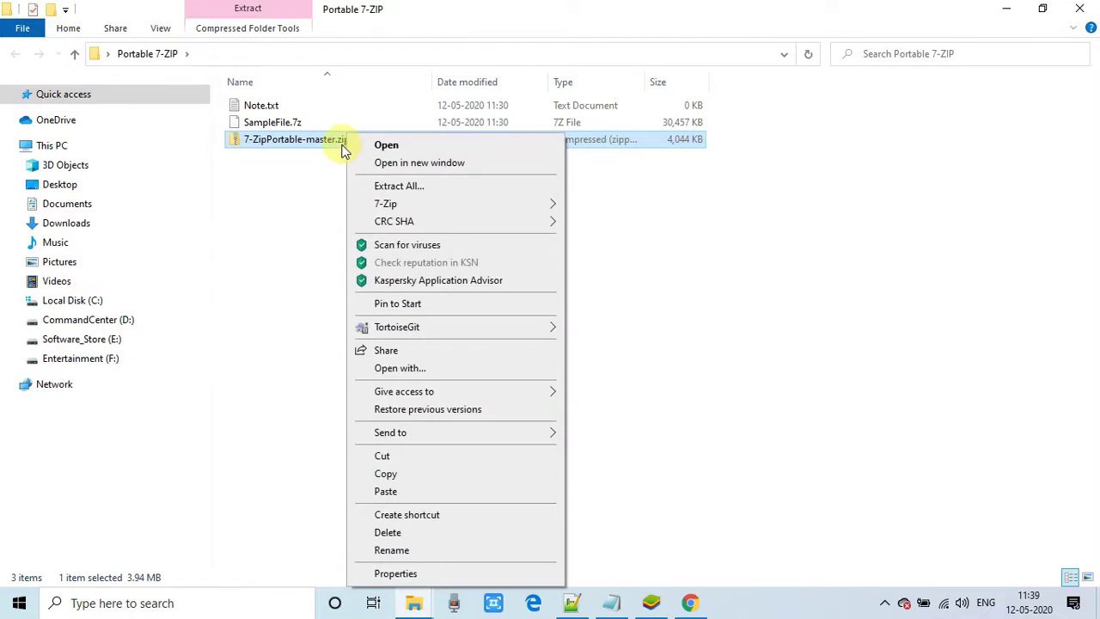
pyautogui.moveTo(447, 211)
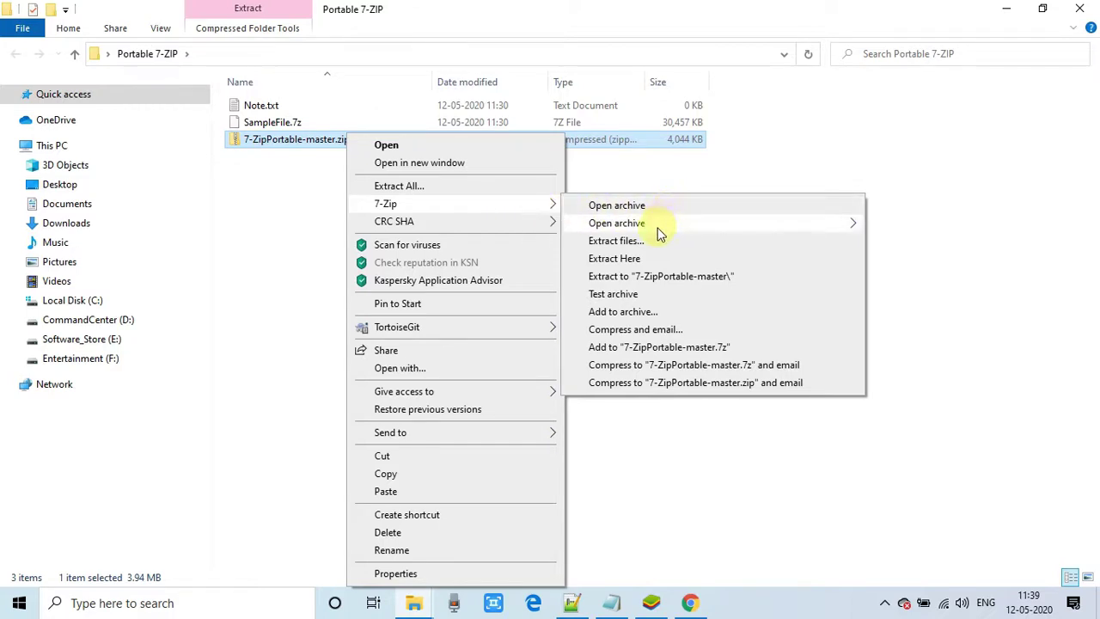
pyautogui.click(644, 258)
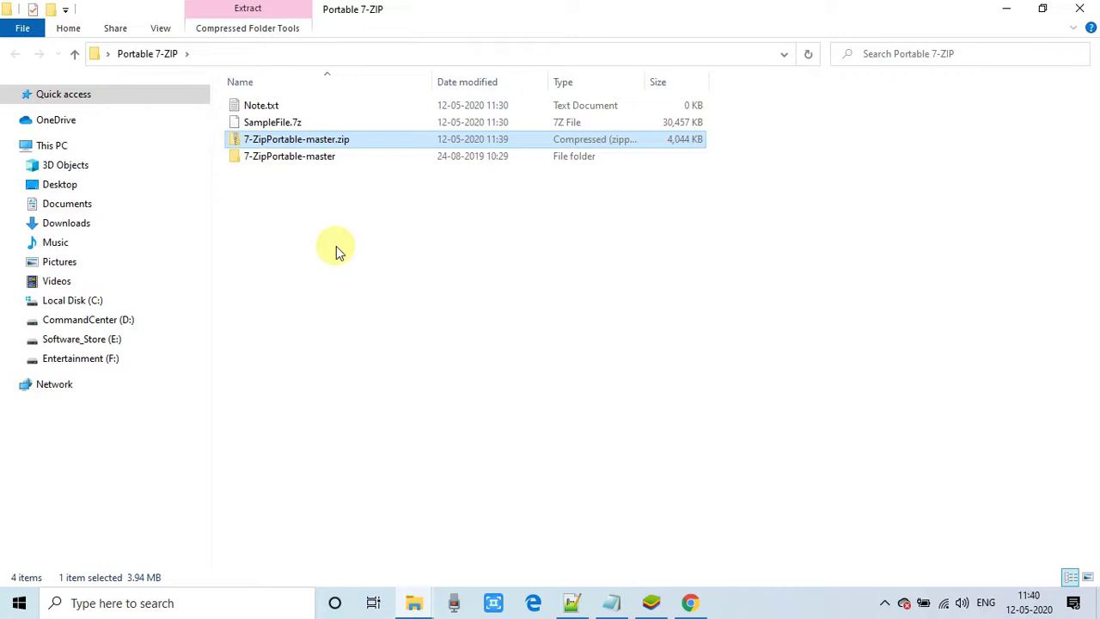
# Run 7zFM.exe from 7-ZipPortable-master\App\7-Zip64.
pyautogui.doubleClick(312, 157)
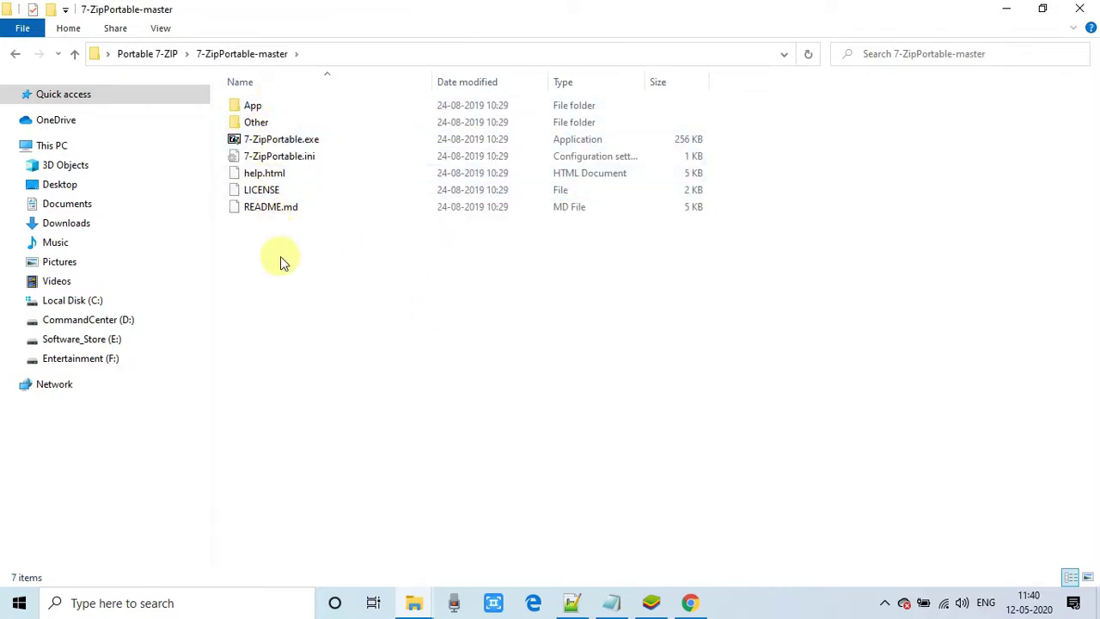
pyautogui.doubleClick(258, 107)
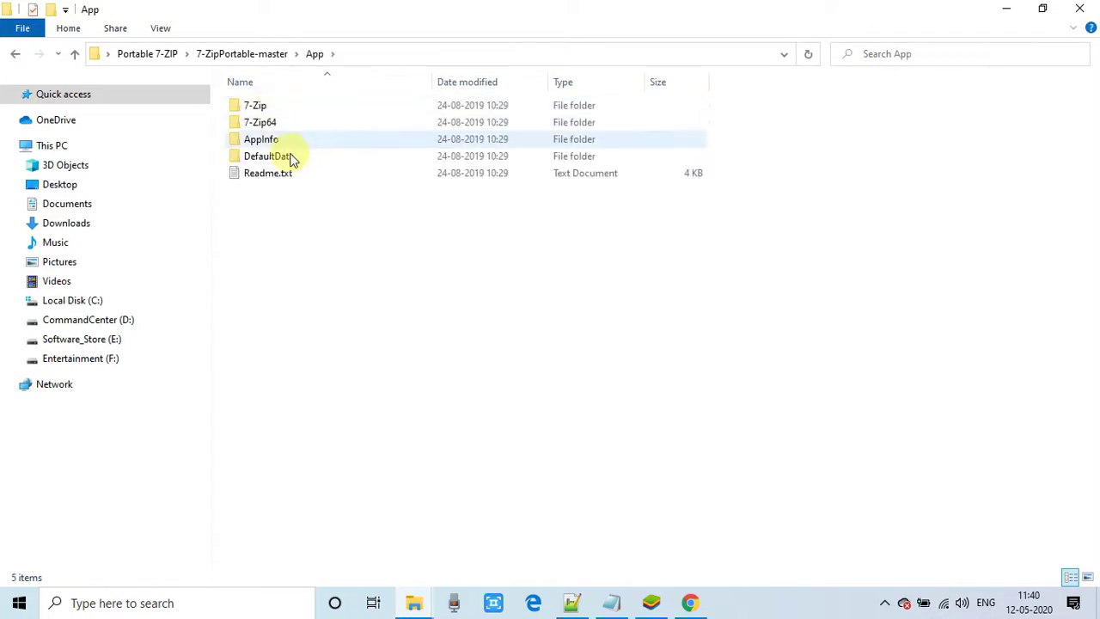
pyautogui.doubleClick(268, 123)
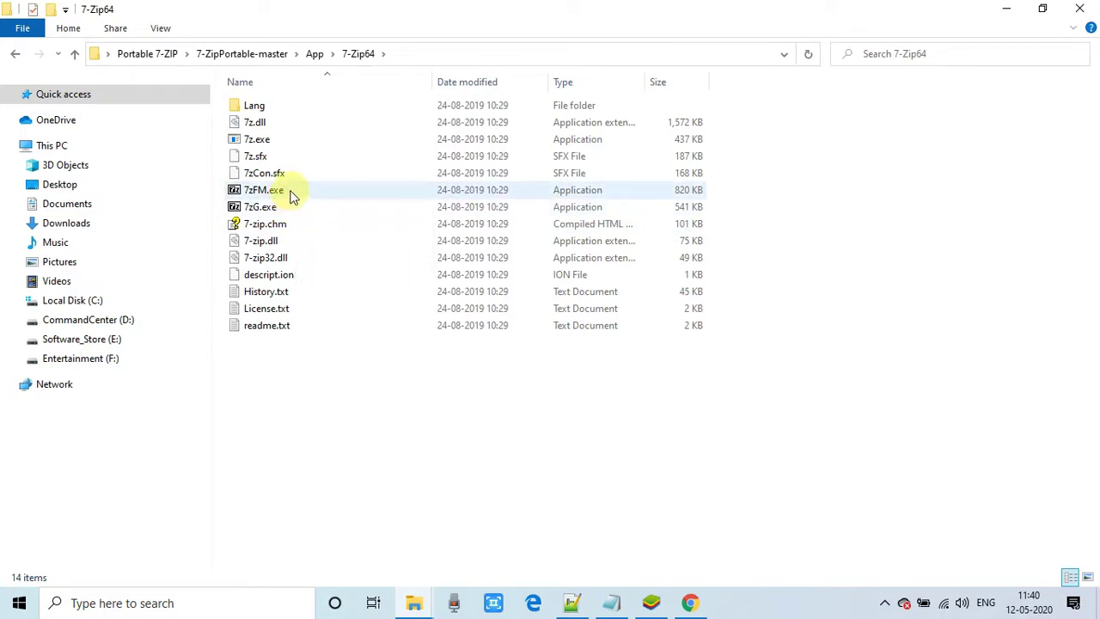
pyautogui.doubleClick(291, 191)
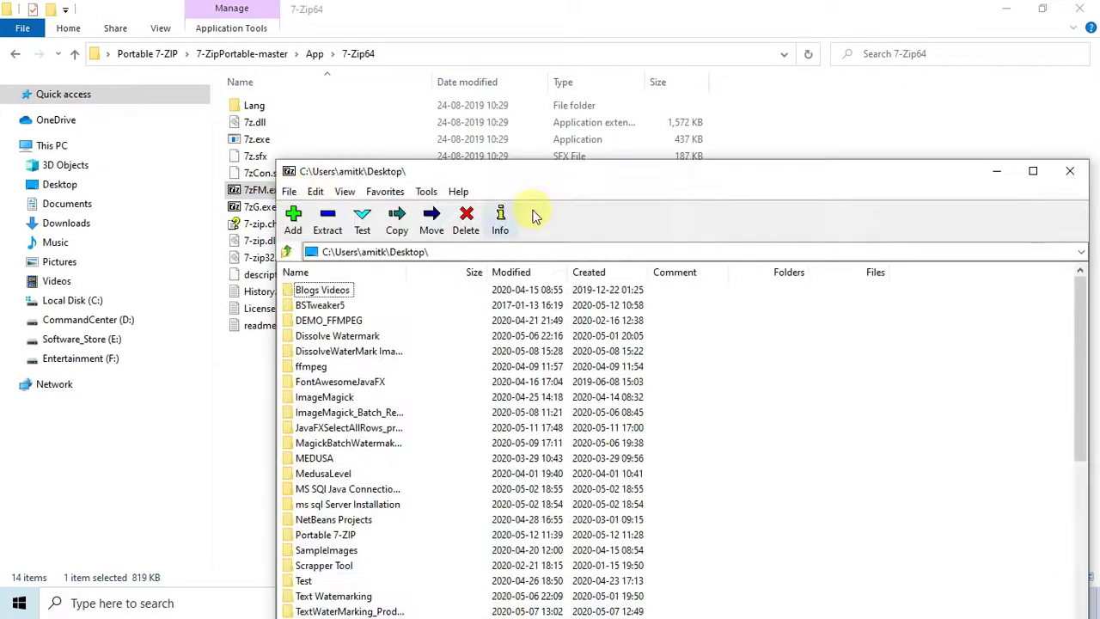
# Return Explorer to Portable 7-ZIP and select SampleFile.7z.
pyautogui.click(1022, 18)
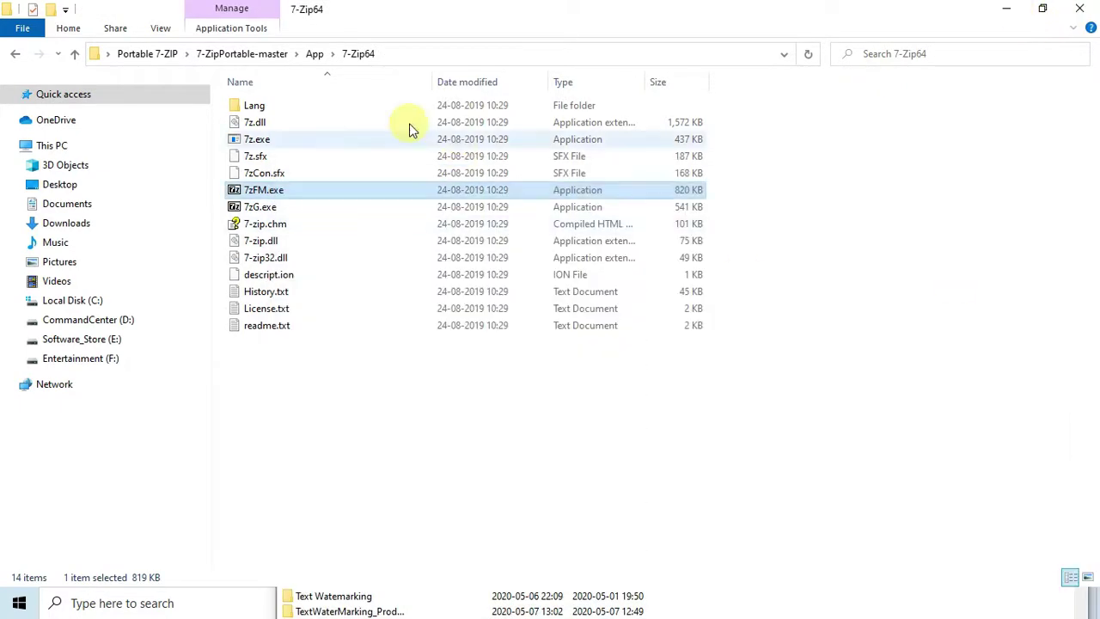
pyautogui.click(159, 55)
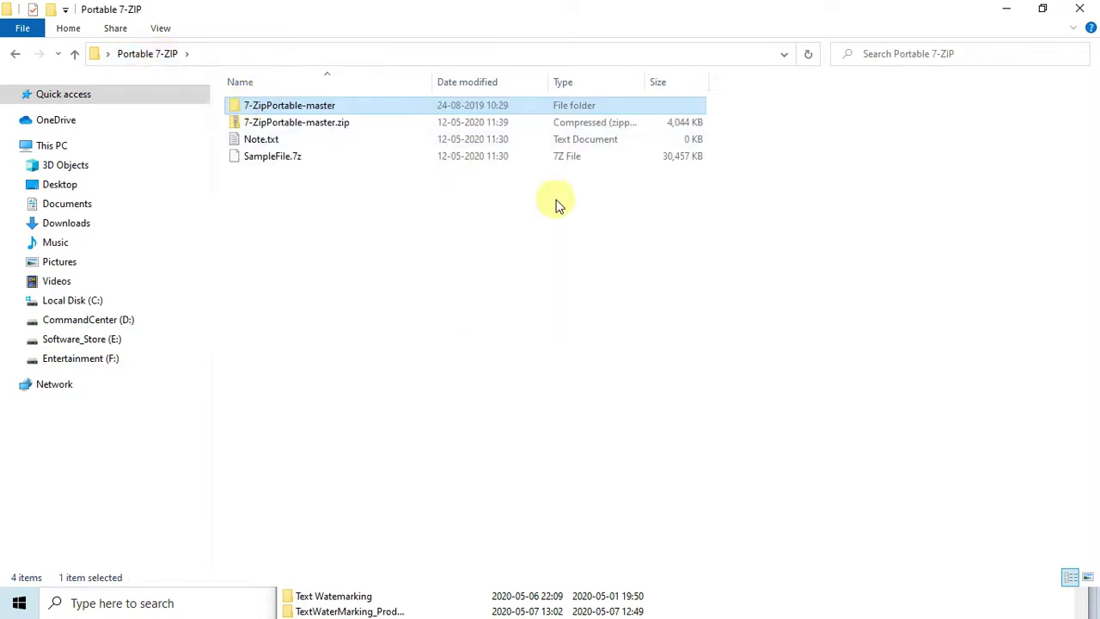
pyautogui.click(268, 158)
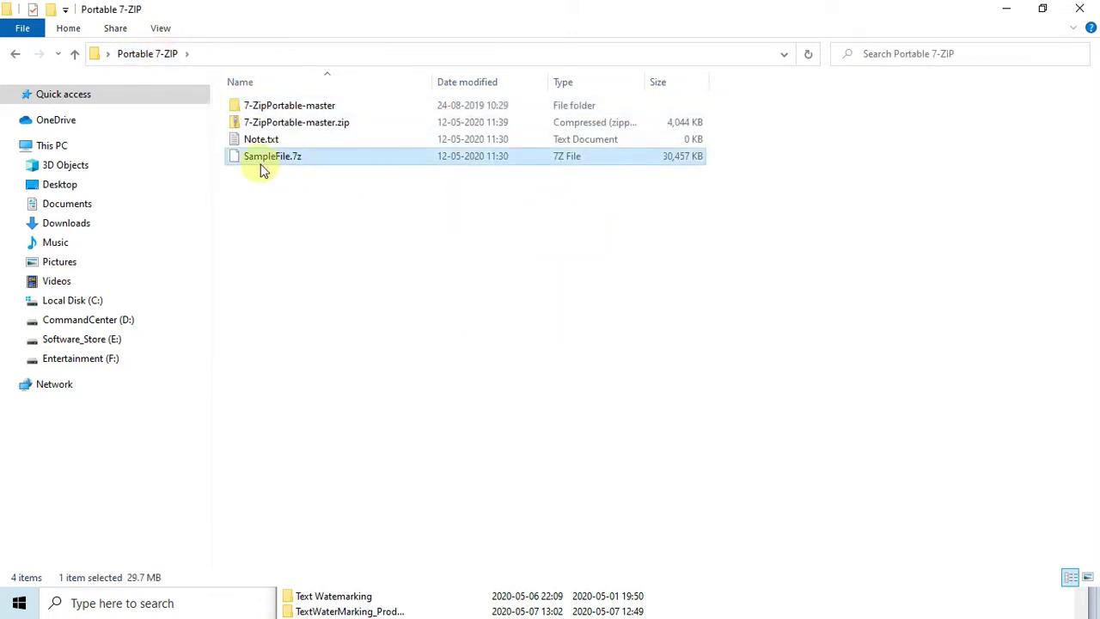
# Paste the Portable 7-ZIP path into 7-Zip's address bar and select SampleFile.7z.
pyautogui.click(412, 604)
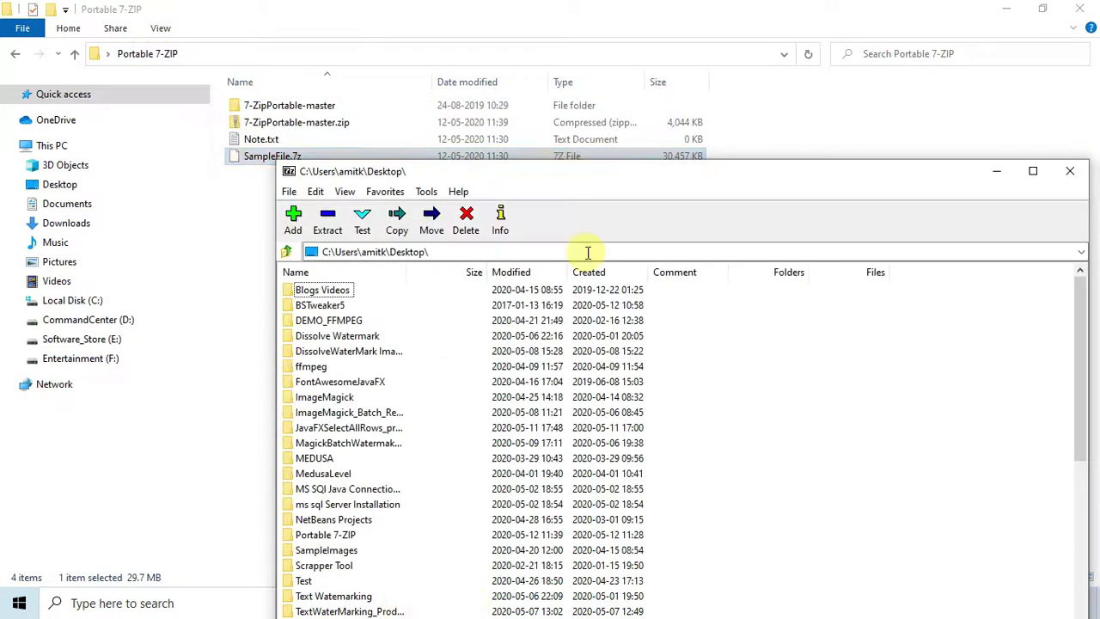
pyautogui.moveTo(564, 161); pyautogui.dragTo(559, 209)
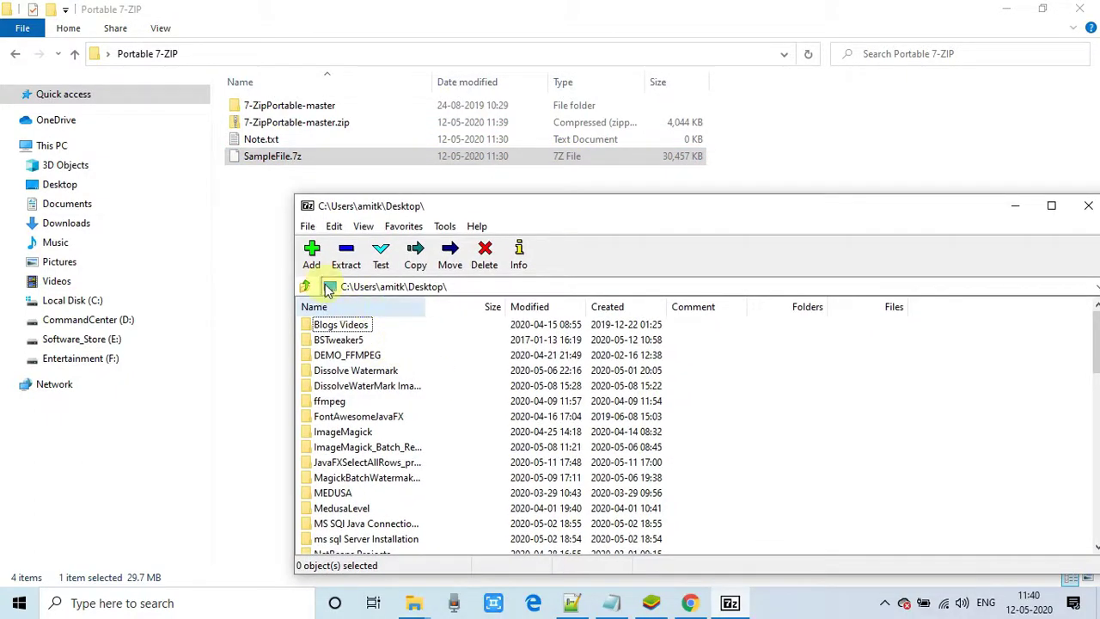
pyautogui.click(245, 54)
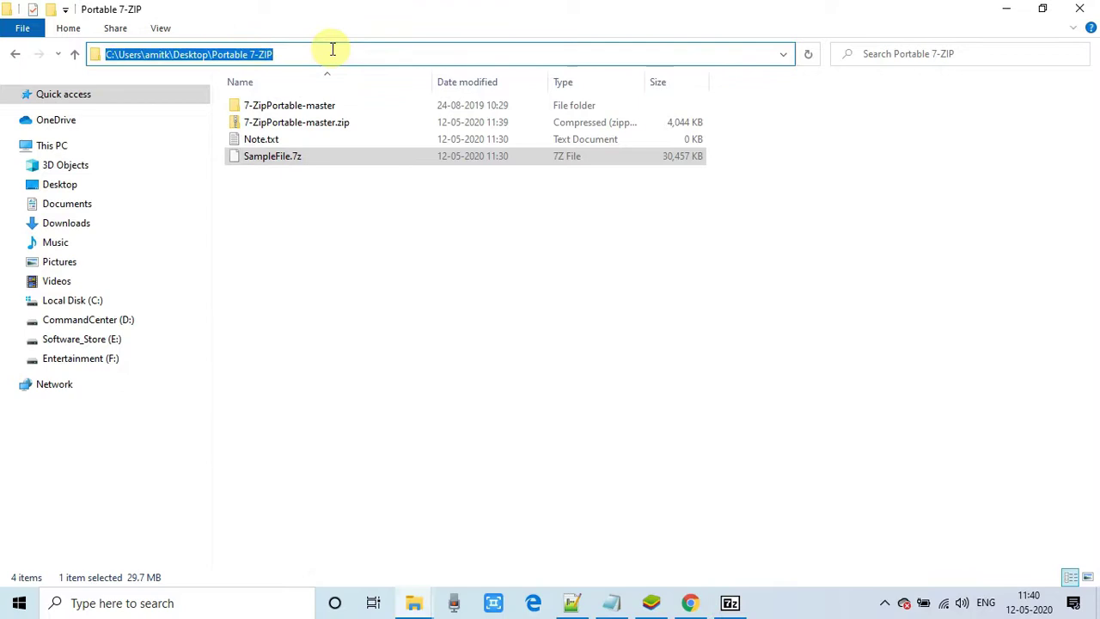
pyautogui.click(729, 603)
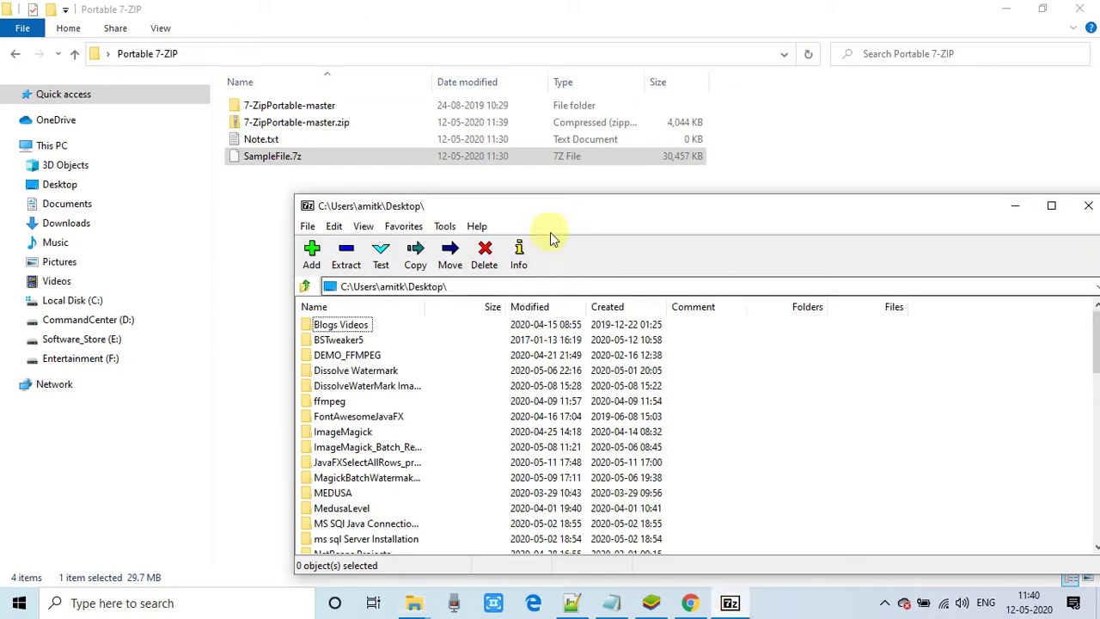
pyautogui.click(520, 286)
pyautogui.write('C:\\Users\\amitk\\Desktop\\Portable 7-ZIP')
pyautogui.press('Return')
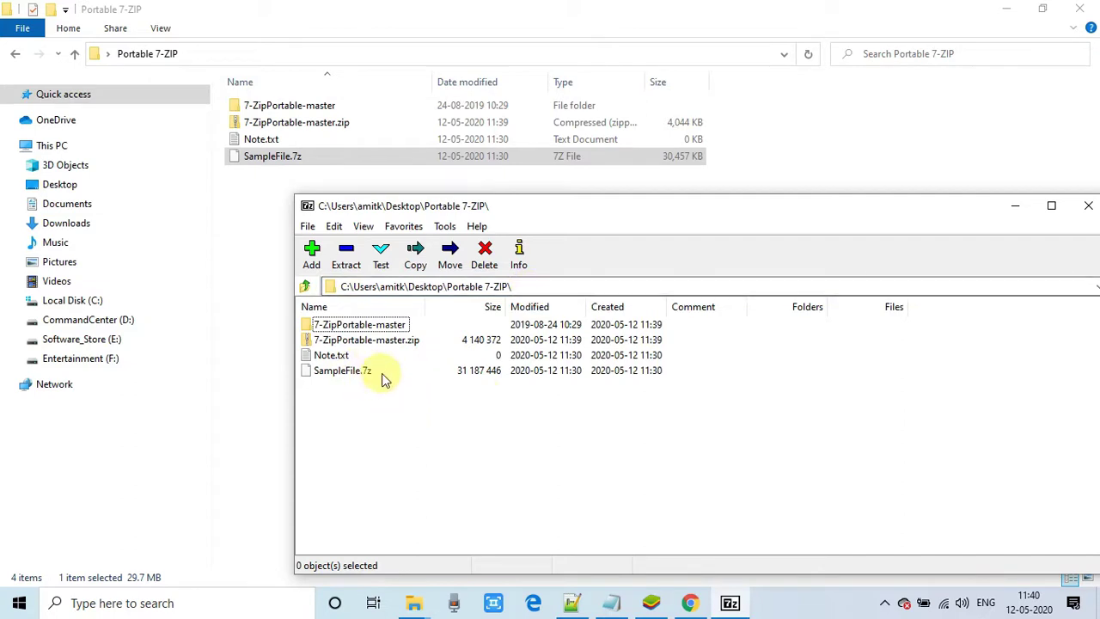
pyautogui.click(352, 372)
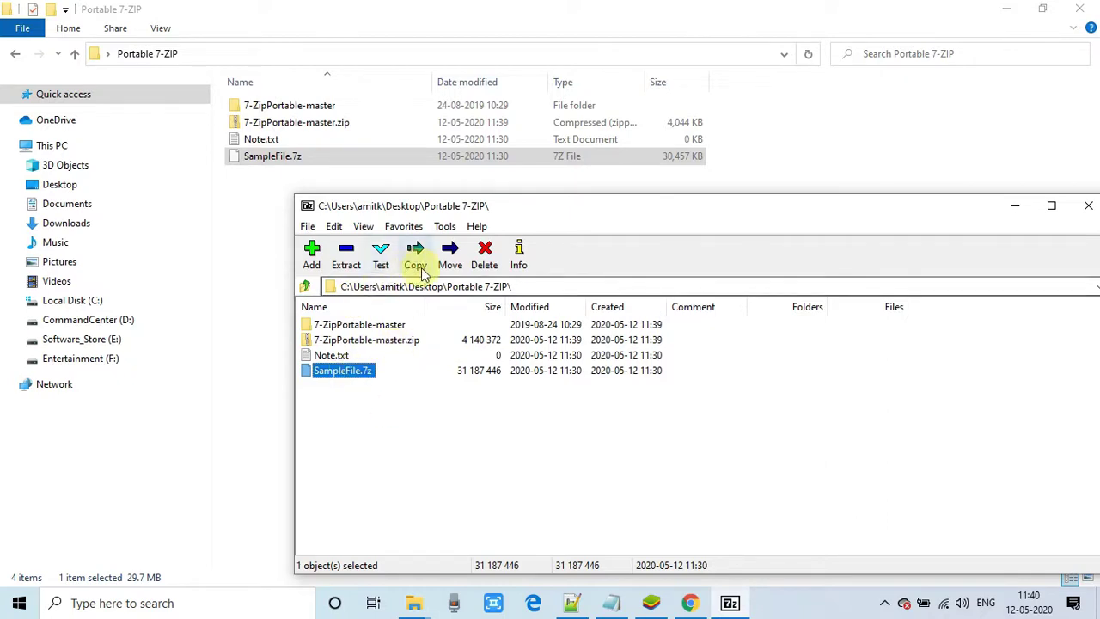
# Extract SampleFile.7z into a SampleFile\ subfolder of Portable 7-ZIP.
pyautogui.click(344, 264)
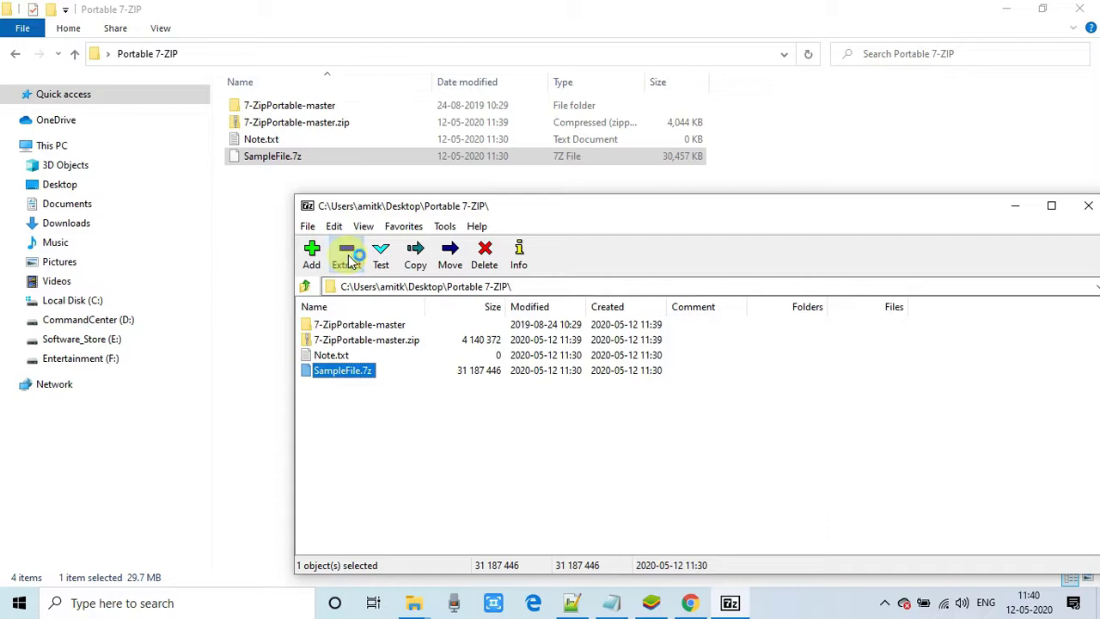
pyautogui.click(520, 217)
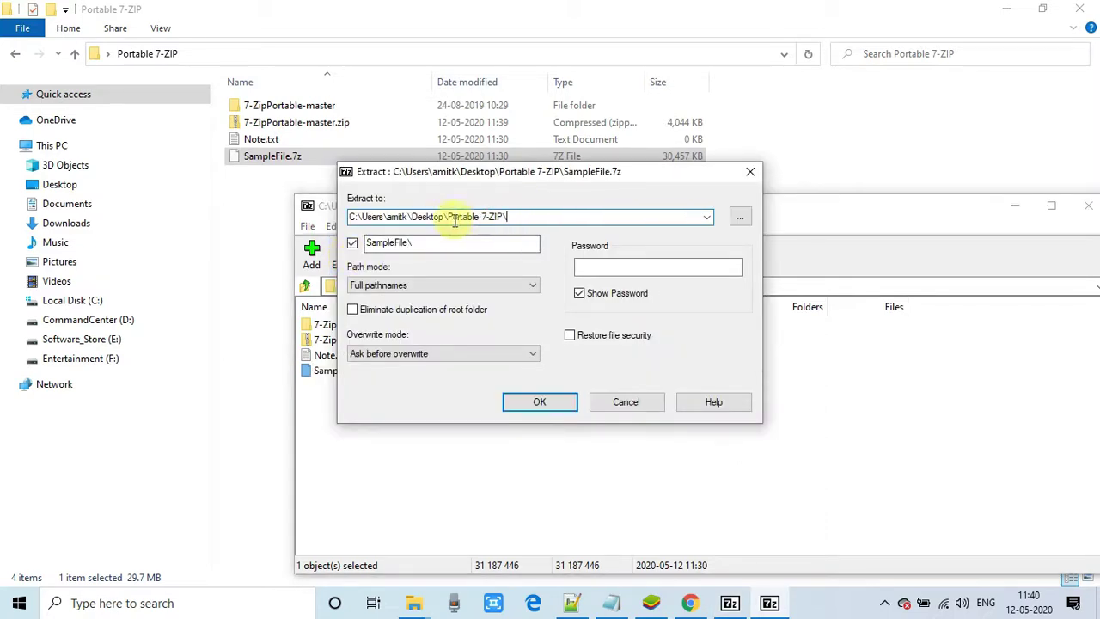
pyautogui.moveTo(450, 216); pyautogui.dragTo(503, 215)
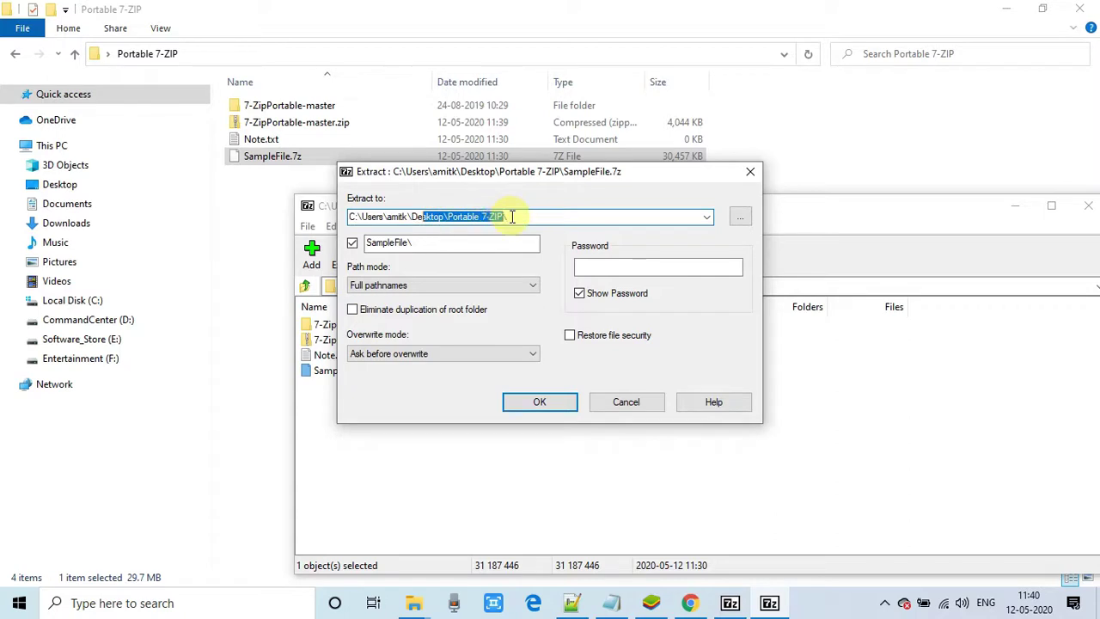
pyautogui.click(540, 216)
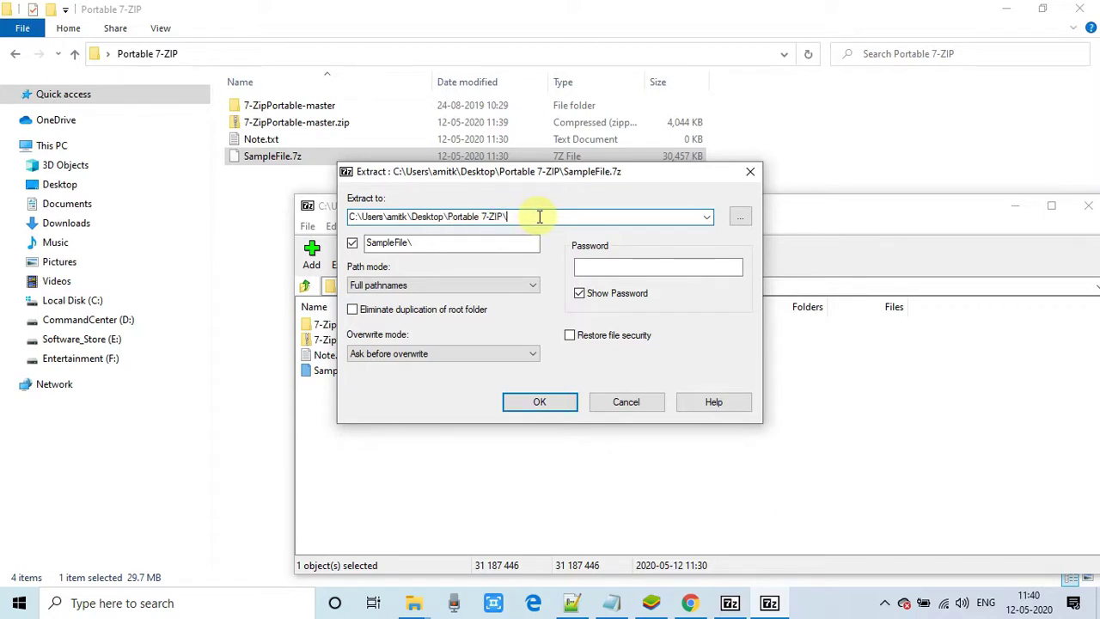
pyautogui.click(553, 407)
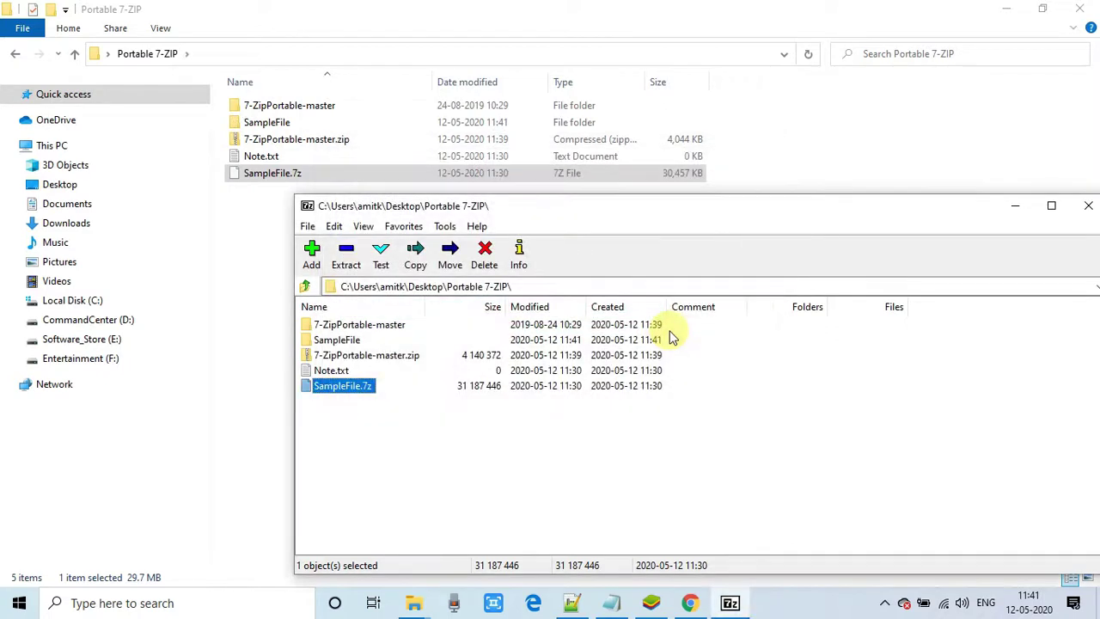
# Minimize 7-Zip and verify the SampleFile folder holds eight JPG images.
pyautogui.click(1010, 207)
pyautogui.doubleClick(259, 122)
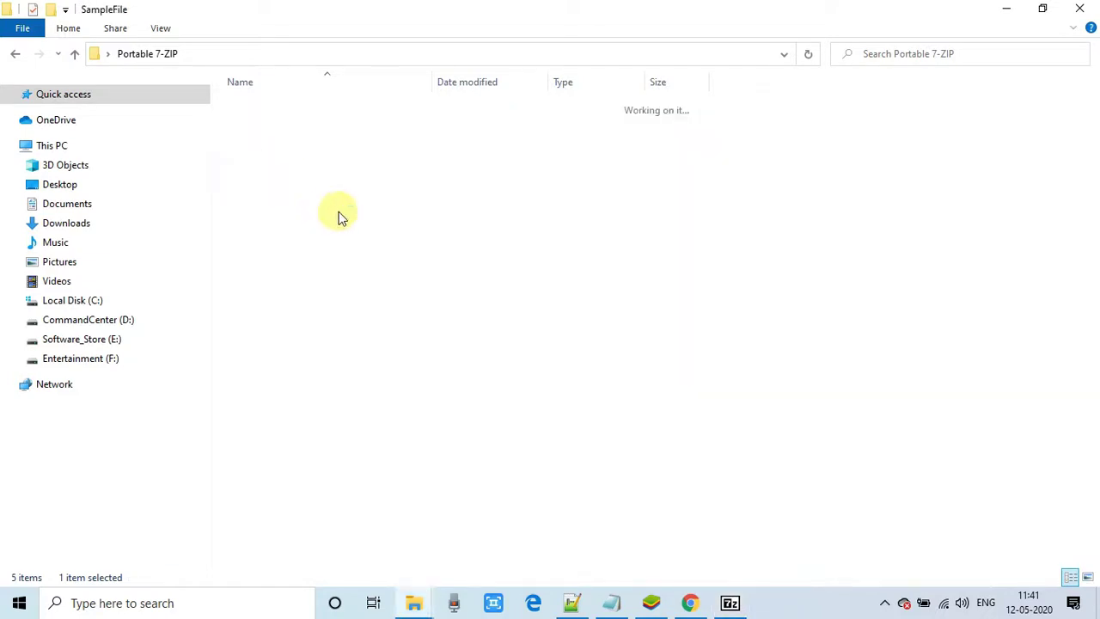
pyautogui.moveTo(982, 161); pyautogui.dragTo(246, 173)
pyautogui.click(298, 205)
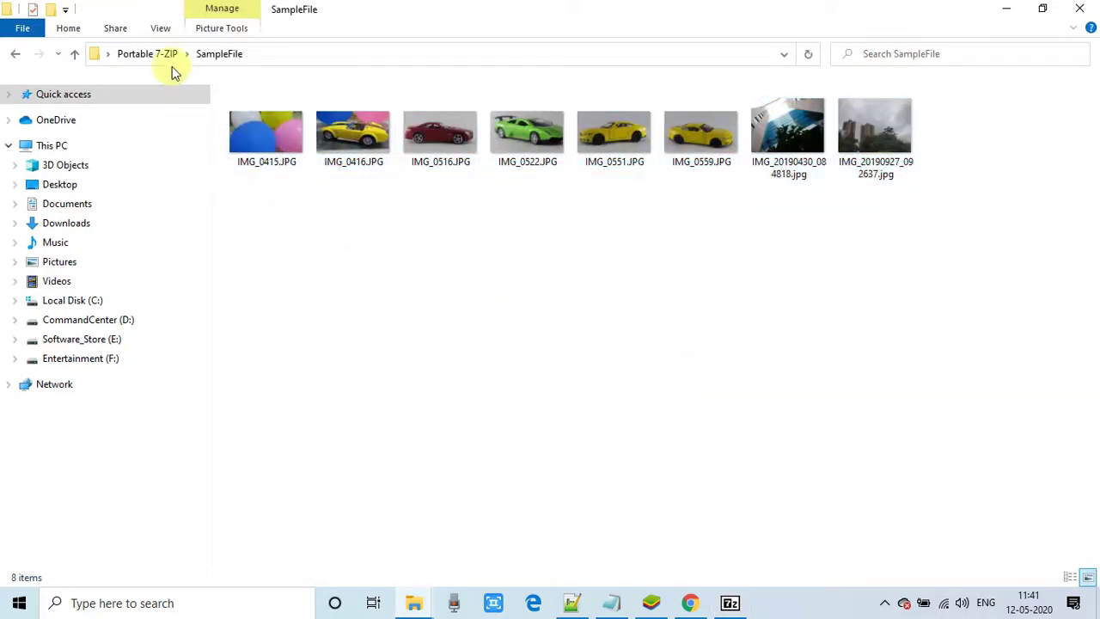
# Go back to Portable 7-ZIP, select SampleFile.7z, and restore 7-Zip further left.
pyautogui.click(15, 54)
pyautogui.click(282, 172)
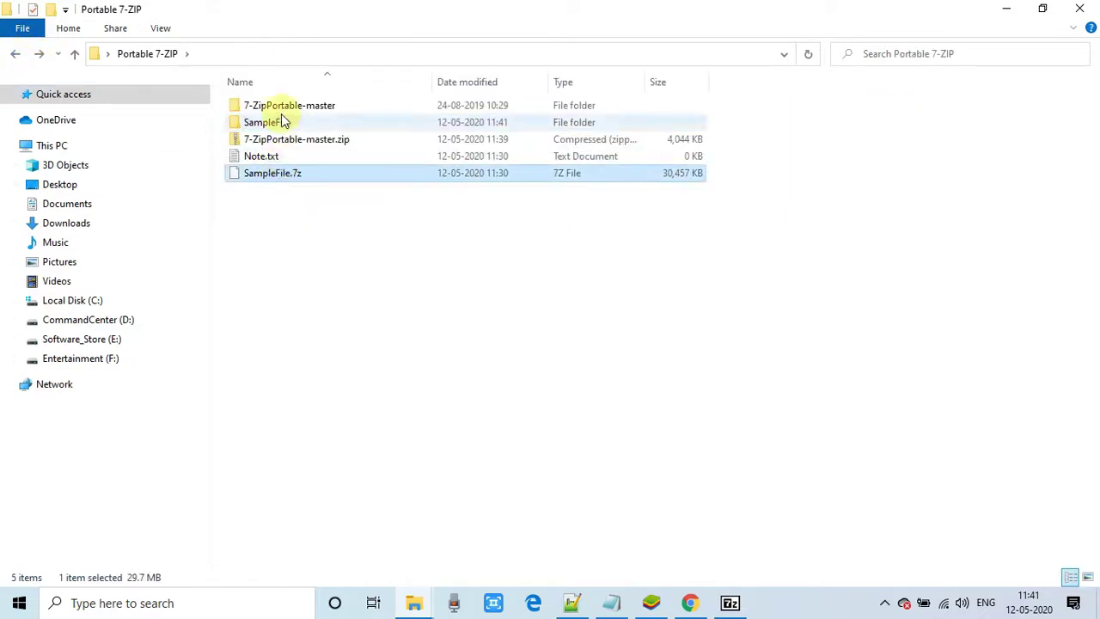
pyautogui.click(744, 604)
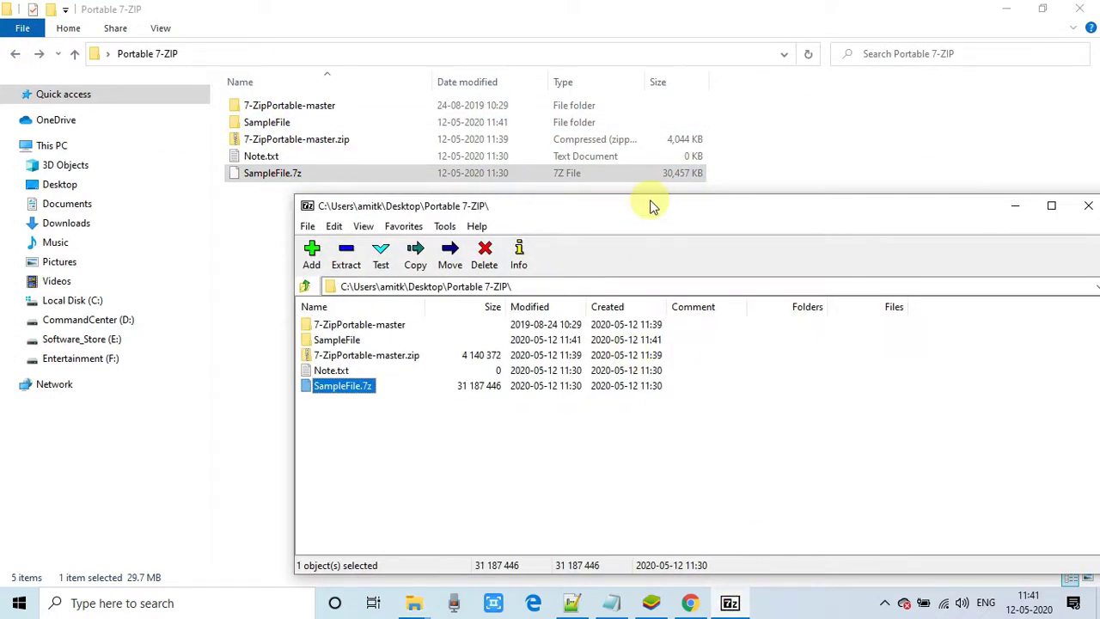
pyautogui.moveTo(650, 204); pyautogui.dragTo(553, 199)
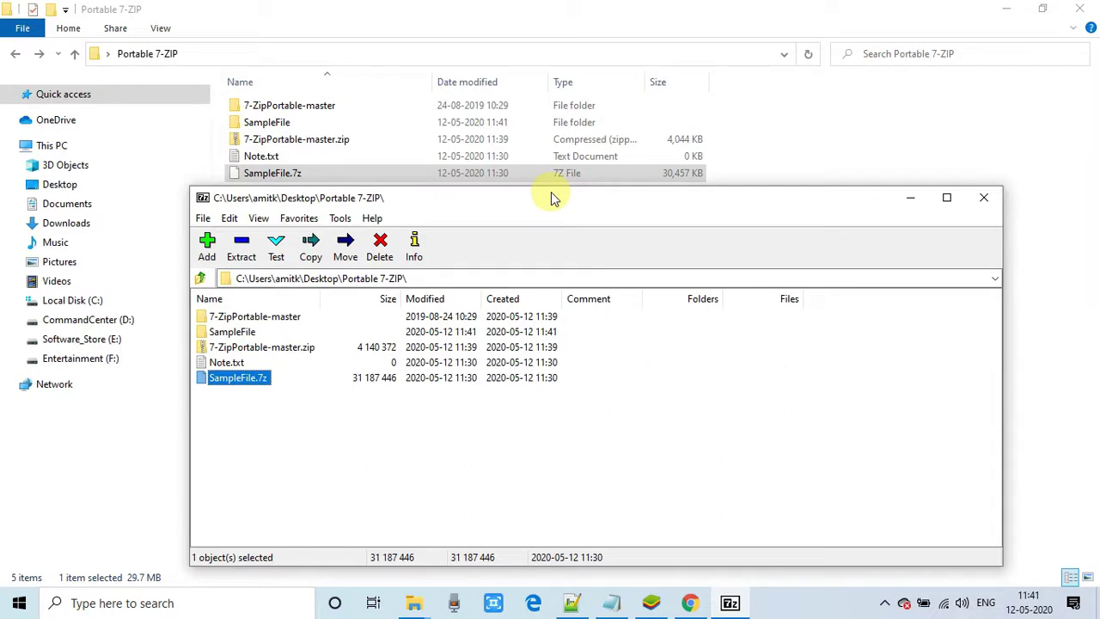